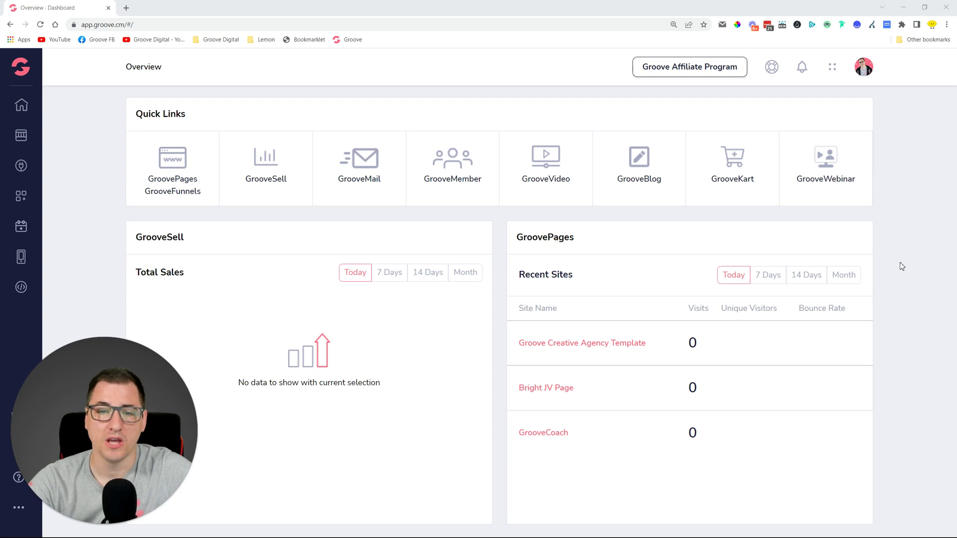
Open GrooveBlog from the dashboard to list the DemoLemon and FbTestBlog blogs.
left_click(638, 177)
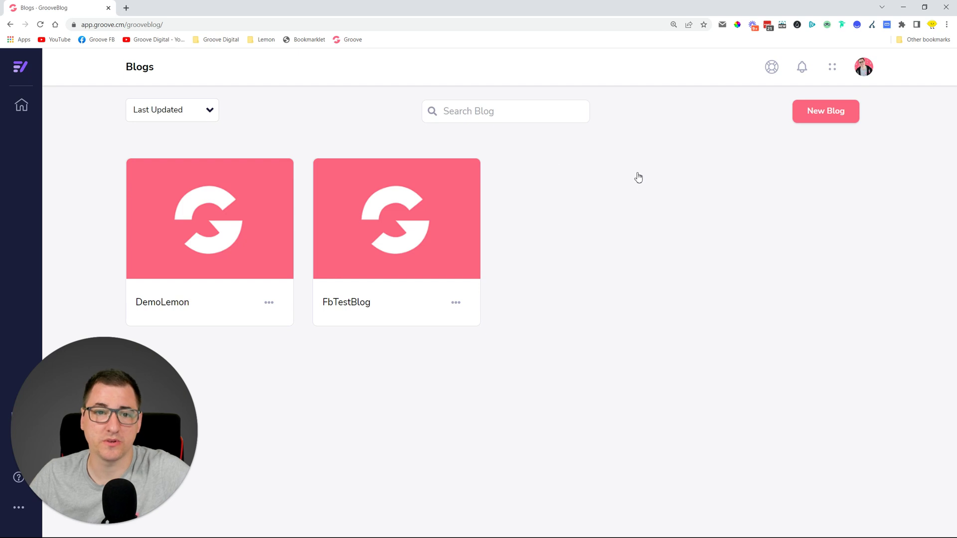
left_click(211, 120)
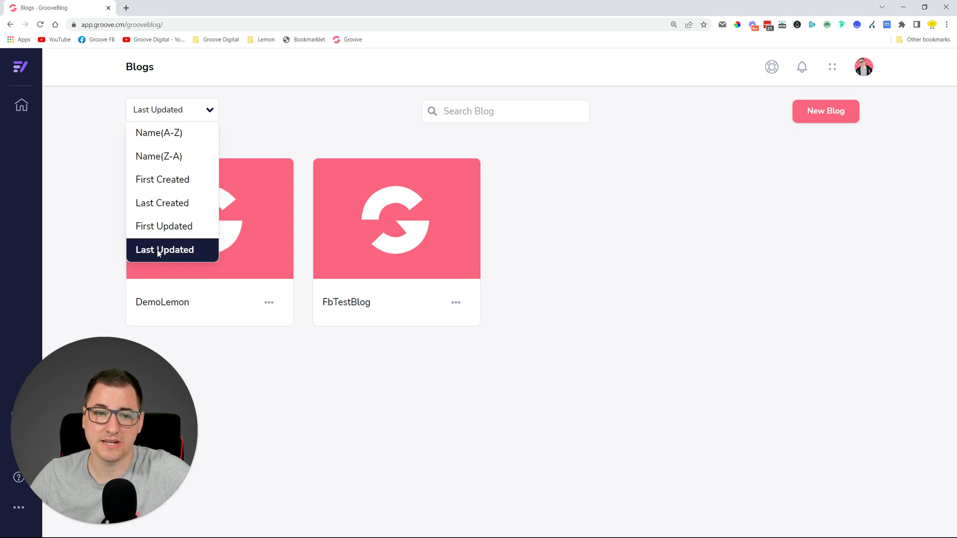
left_click(303, 126)
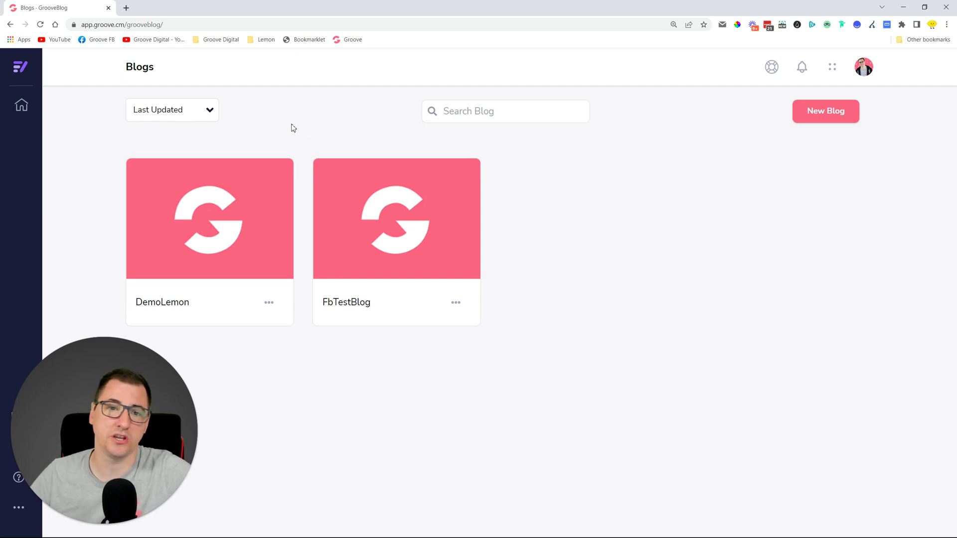
left_click(201, 112)
left_click(251, 117)
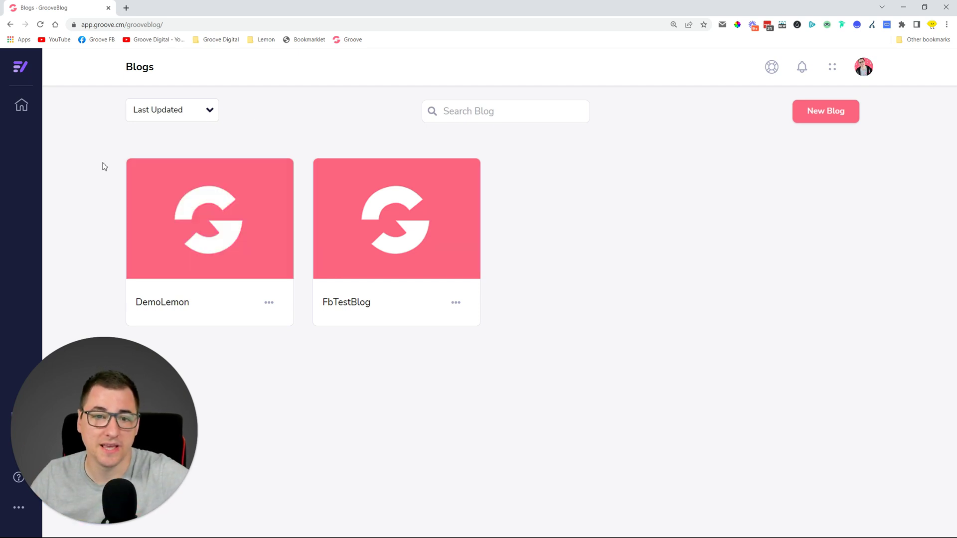
mouse_move(210, 219)
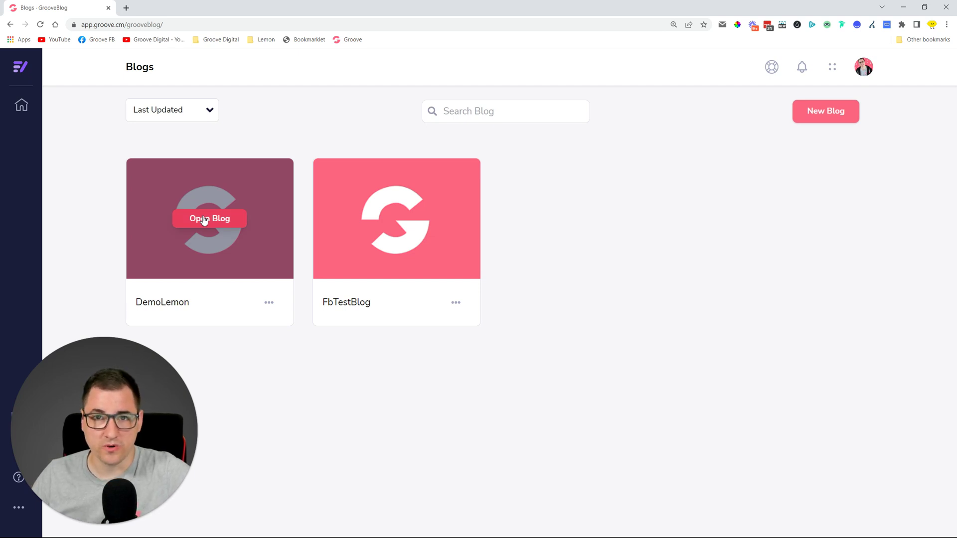
Open DemoLemon's theme customizer and show the Home Page layout settings.
left_click(204, 221)
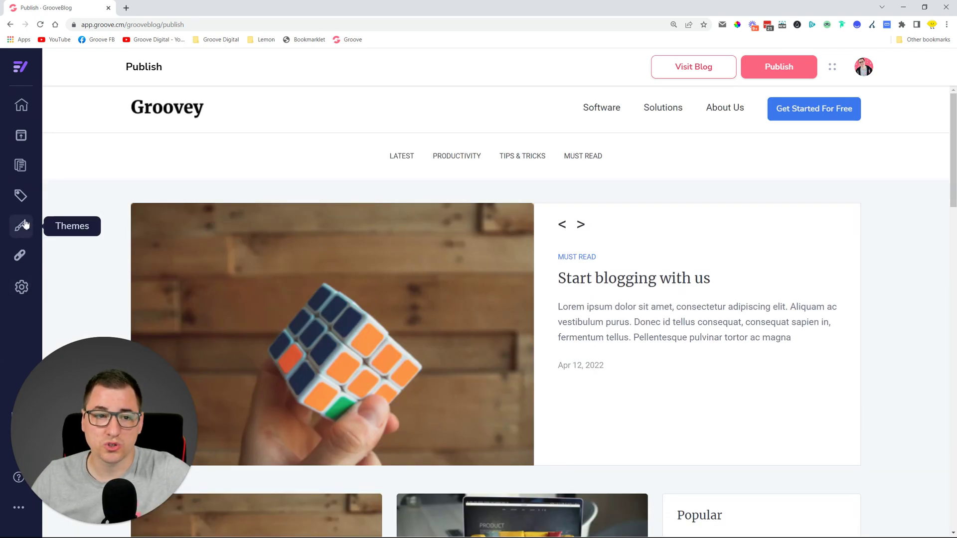
left_click(23, 225)
left_click(576, 251)
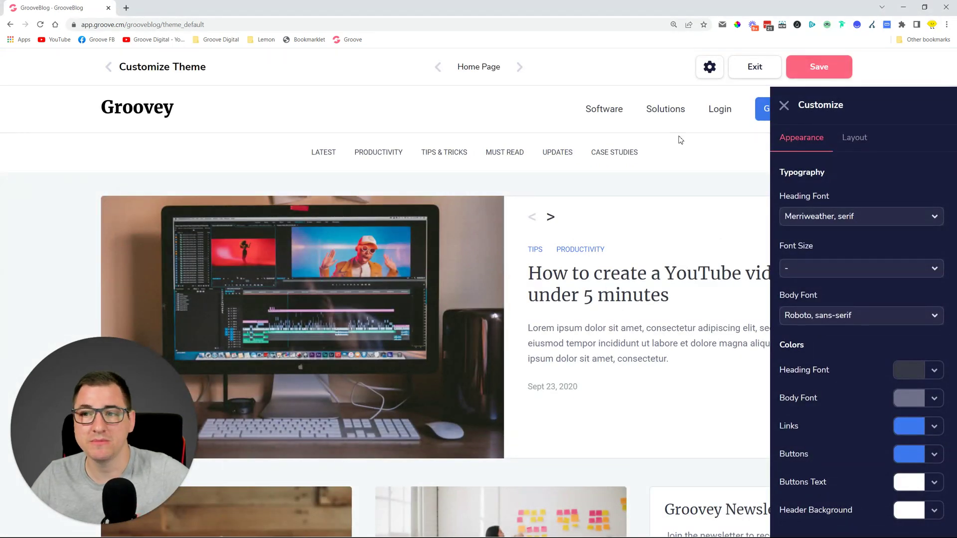
left_click(853, 142)
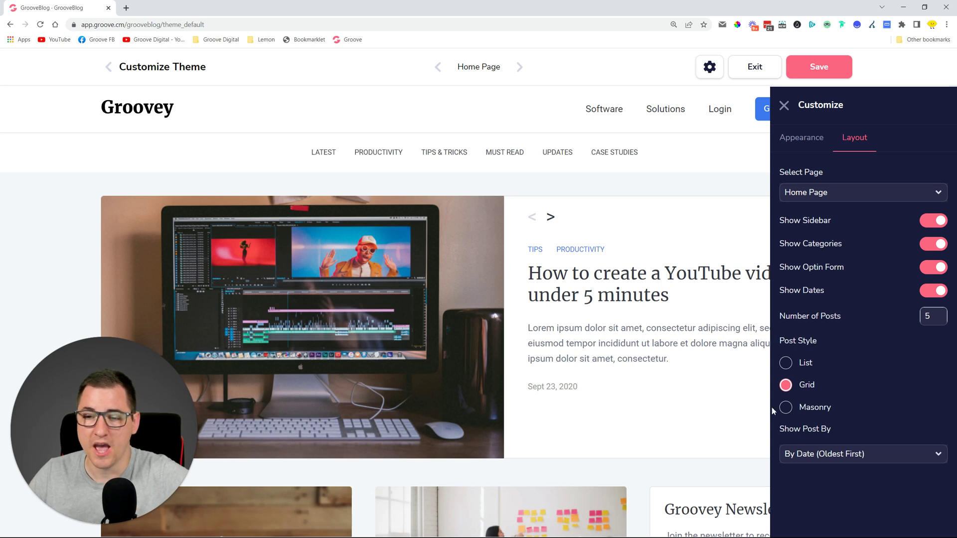
Review the Show Post By choices, keeping posts ordered By Date (Oldest First).
left_click(848, 458)
scroll(890, 326, "down", 2)
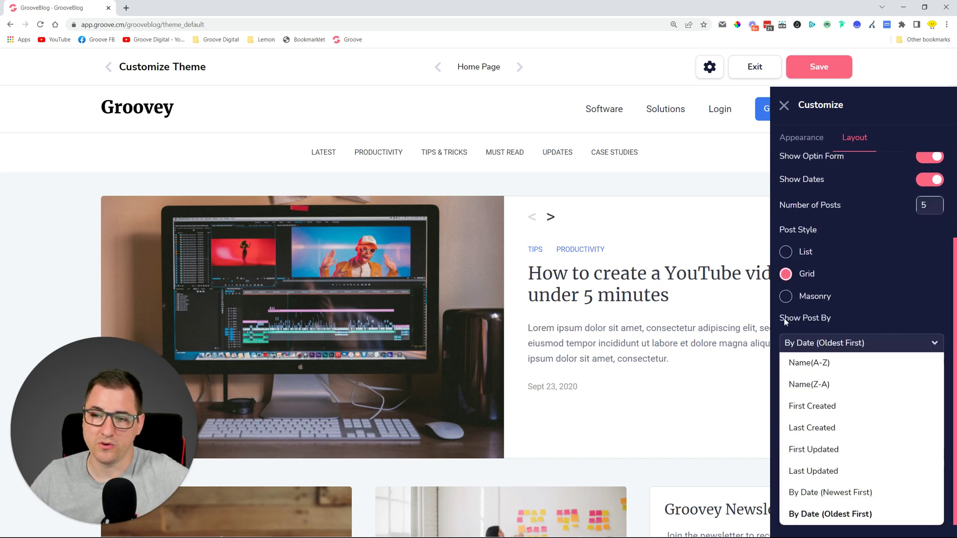
left_click_drag(812, 322, 836, 319)
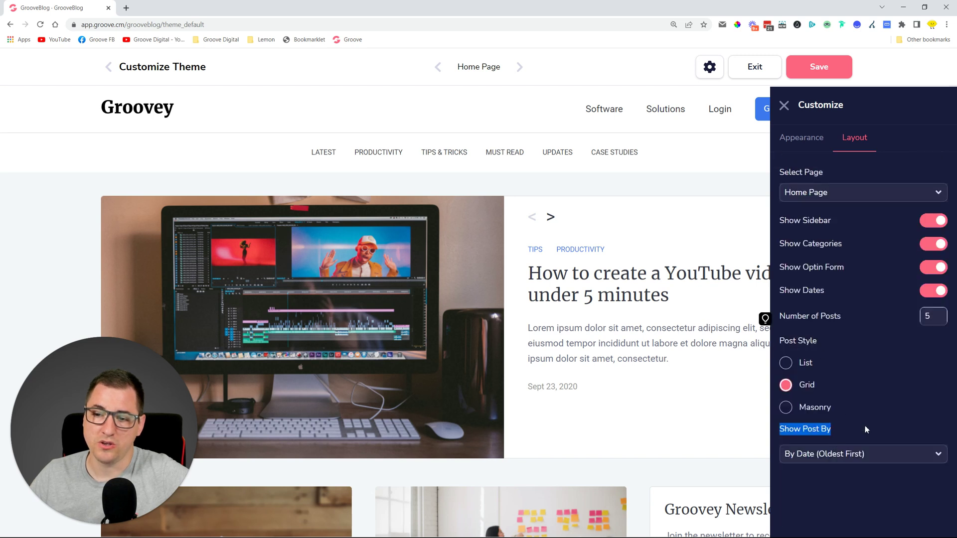
left_click(848, 453)
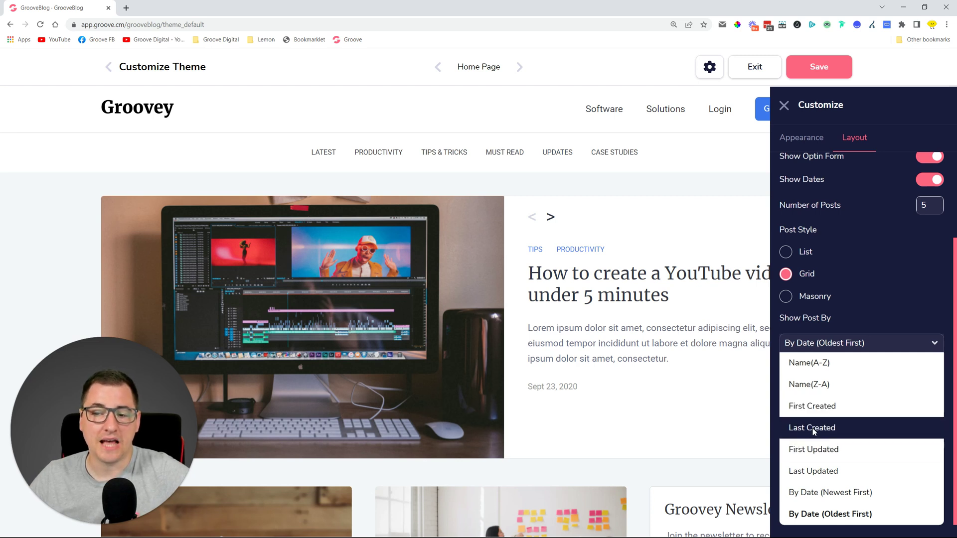
left_click(879, 315)
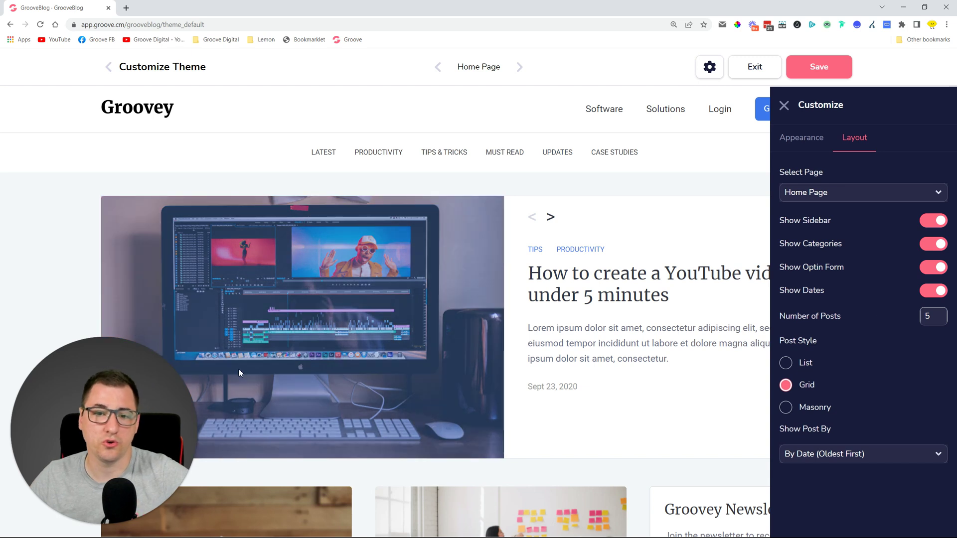
scroll(301, 304, "down", 1)
scroll(301, 304, "down", 2)
scroll(328, 179, "up", 2)
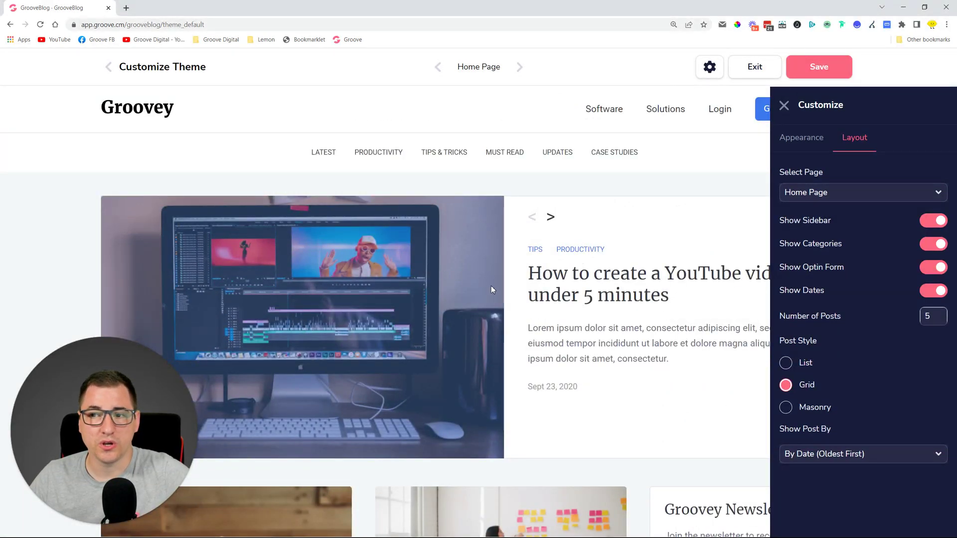
left_click(875, 454)
scroll(875, 453, "down", 2)
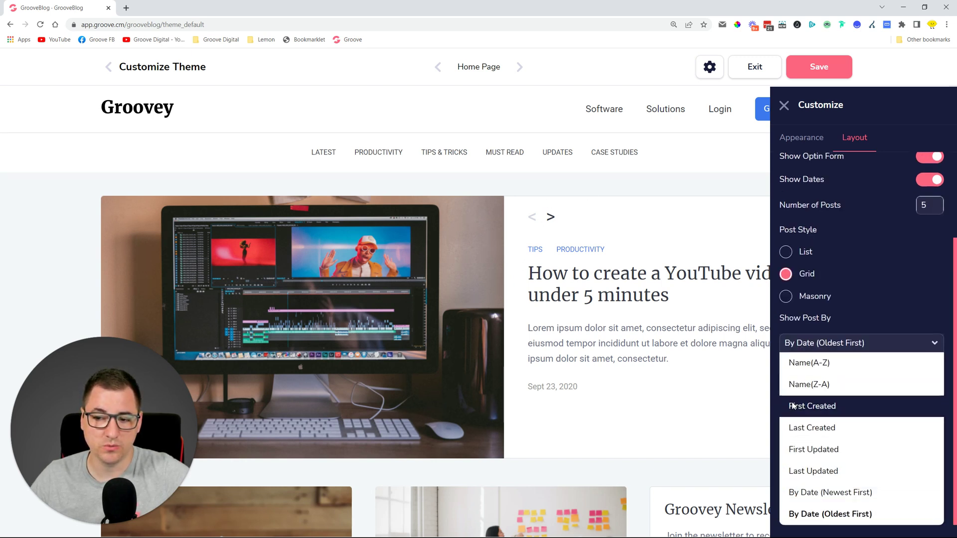
left_click(868, 321)
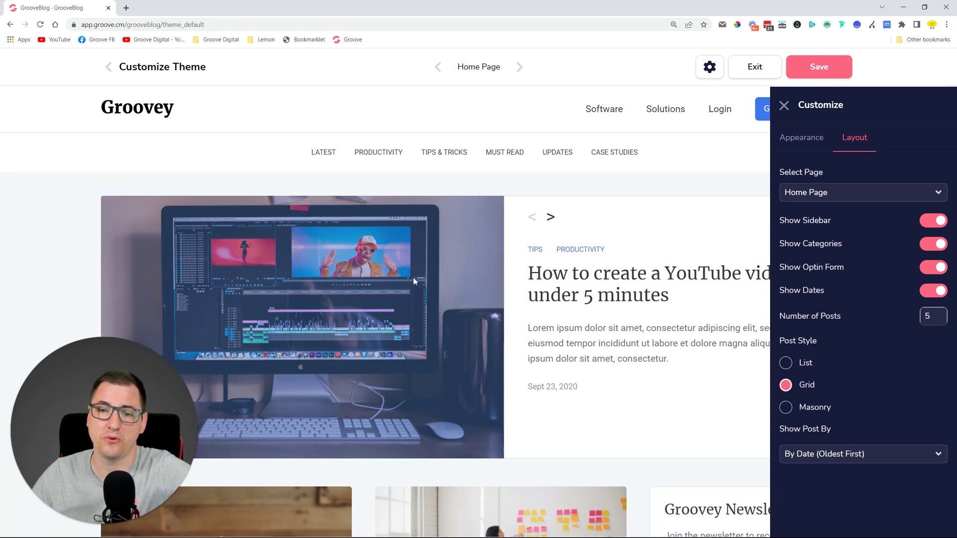
Recheck post ordering, keep Oldest First, and exit to the Theme page showing GrooveBlog Classic.
left_click(841, 458)
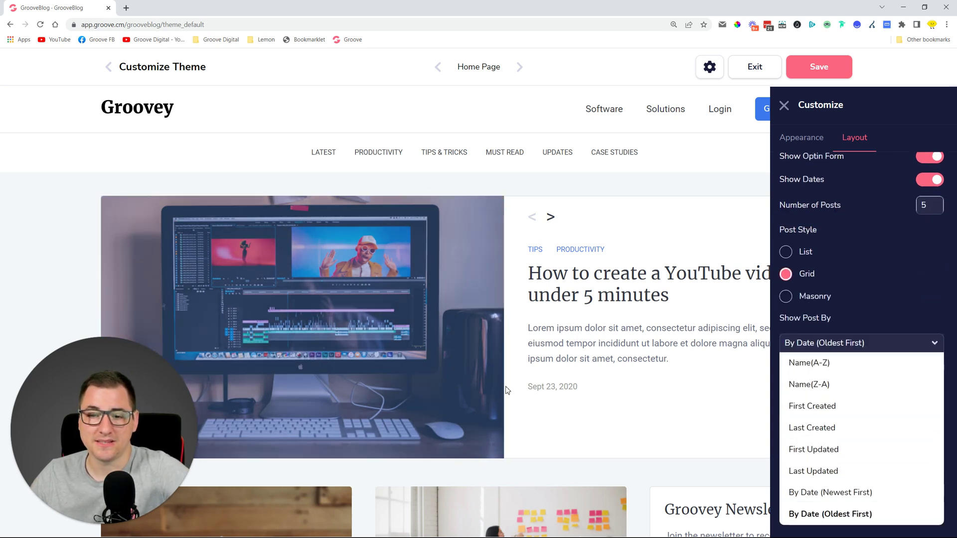
left_click_drag(586, 391, 526, 393)
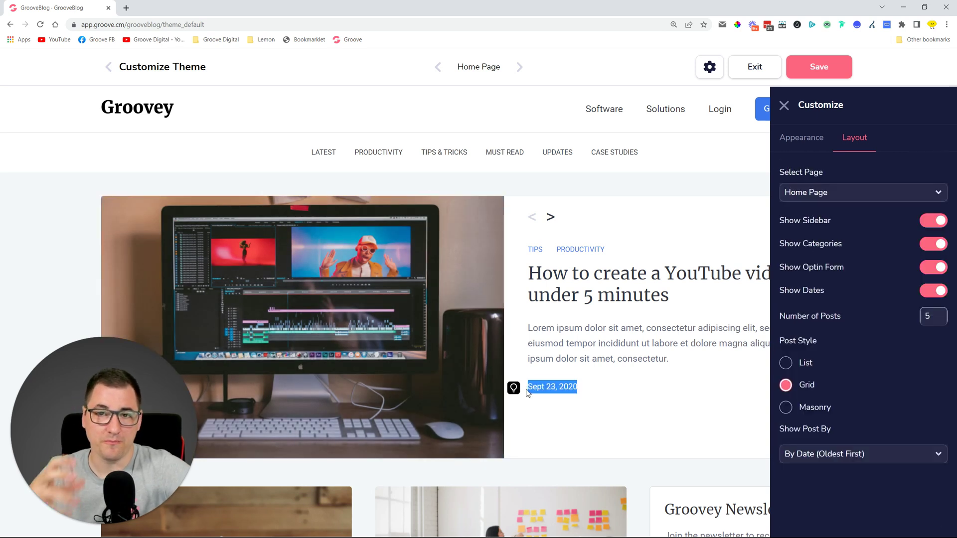
left_click(821, 455)
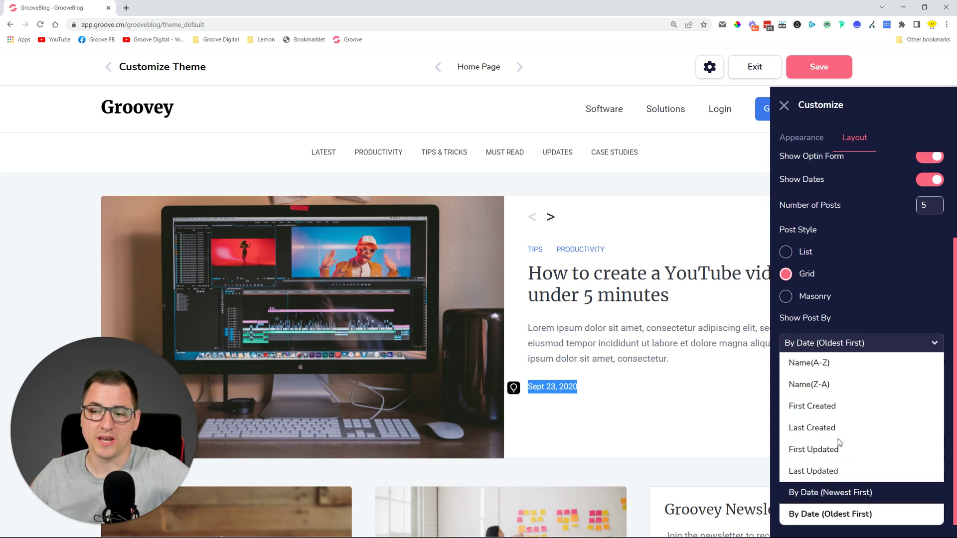
left_click(902, 325)
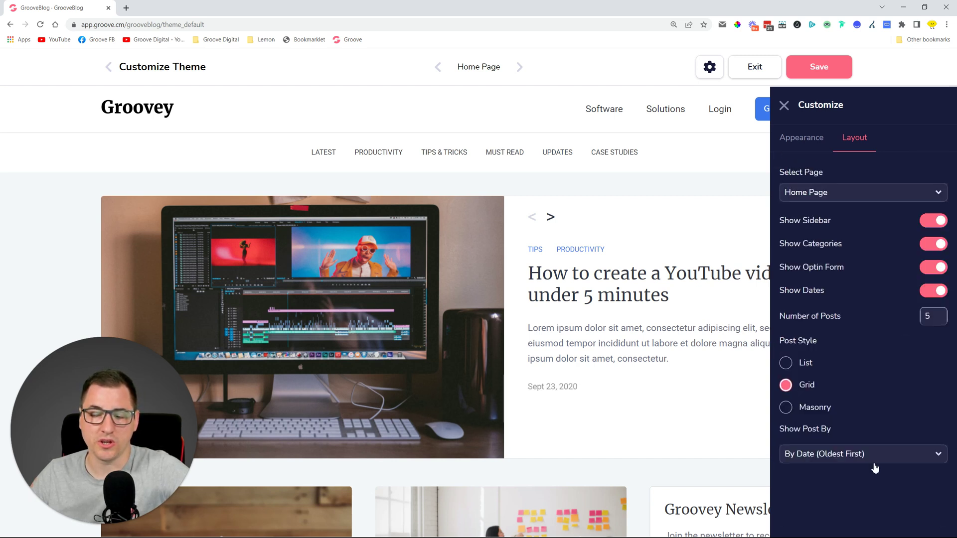
left_click(782, 106)
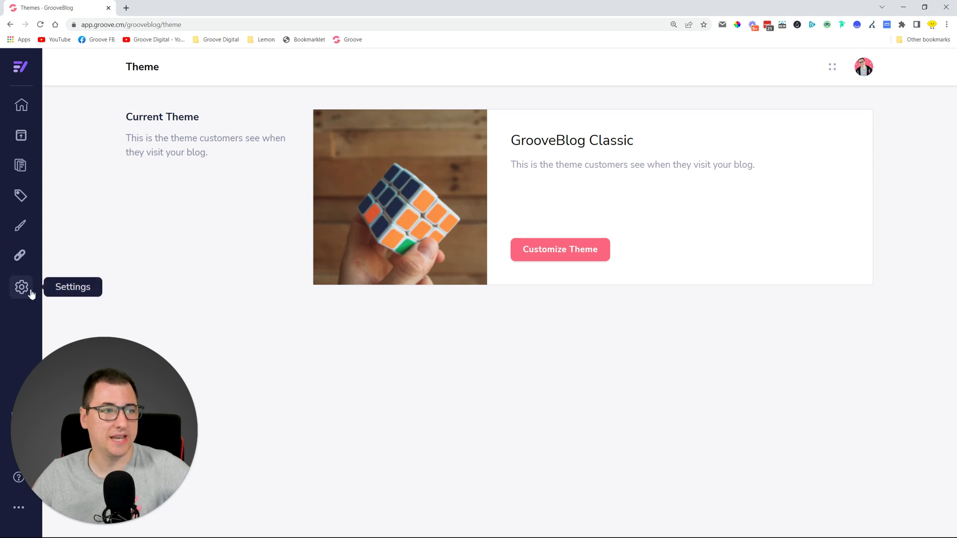
Open the blog's SEO settings, then a new blank browser tab.
left_click(22, 287)
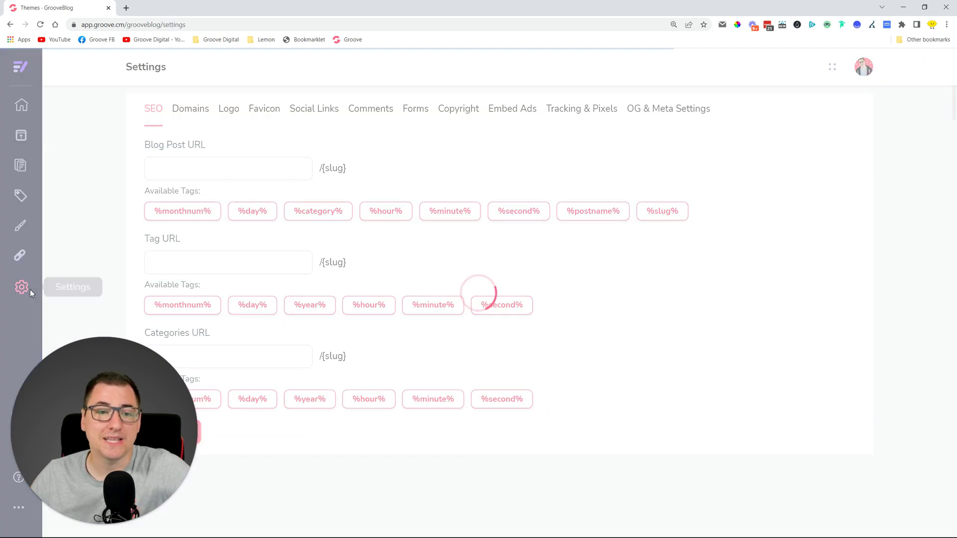
left_click(126, 7)
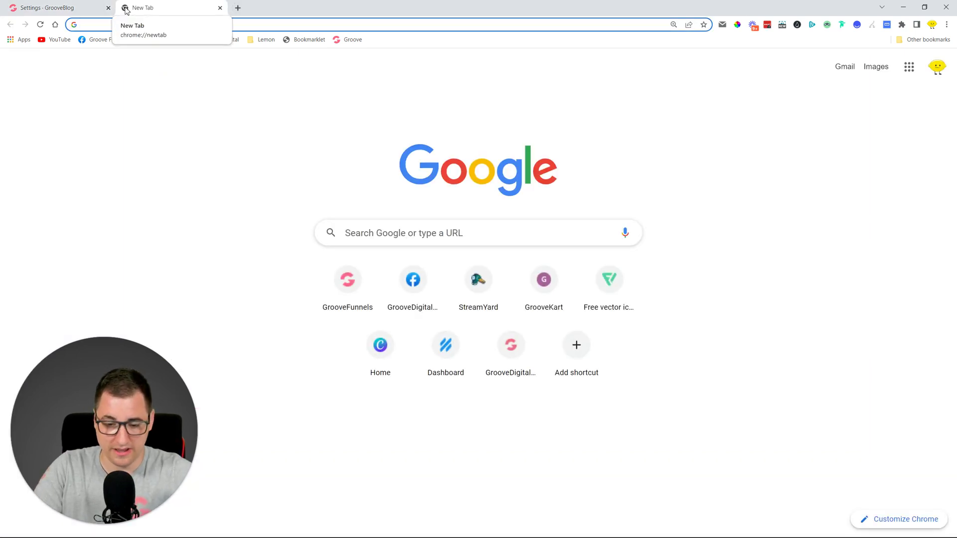
type("groove.")
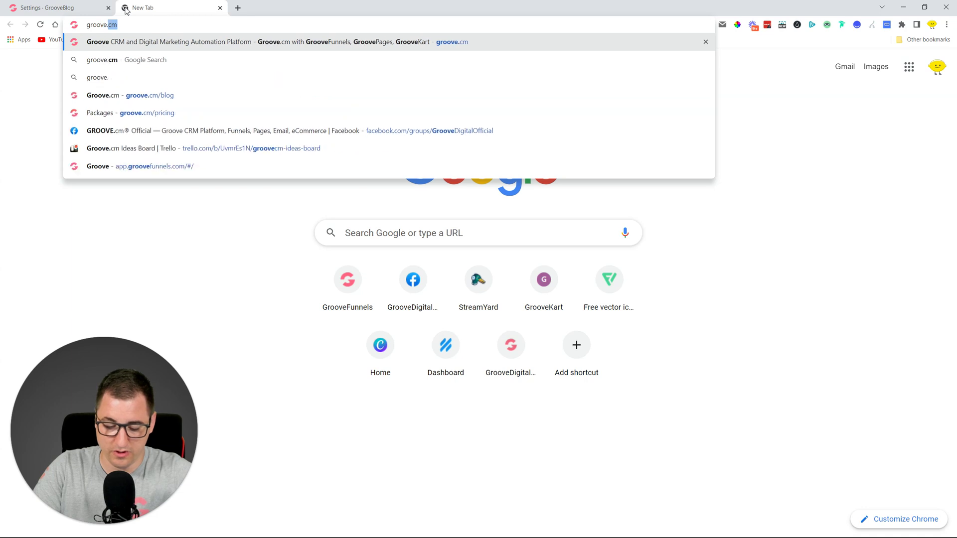
Search Google for 'groove cm' in the new tab.
key("Return")
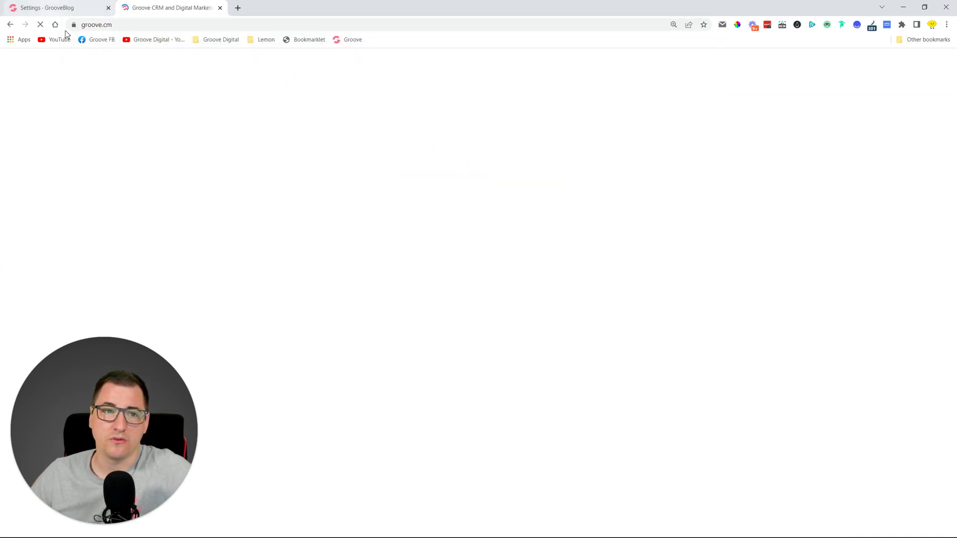
left_click(55, 25)
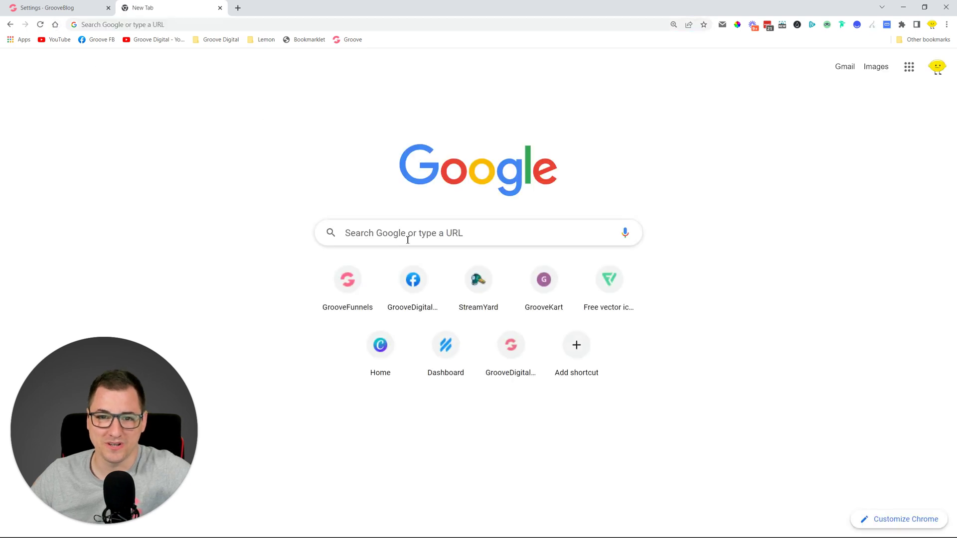
left_click(408, 240)
type("groove ")
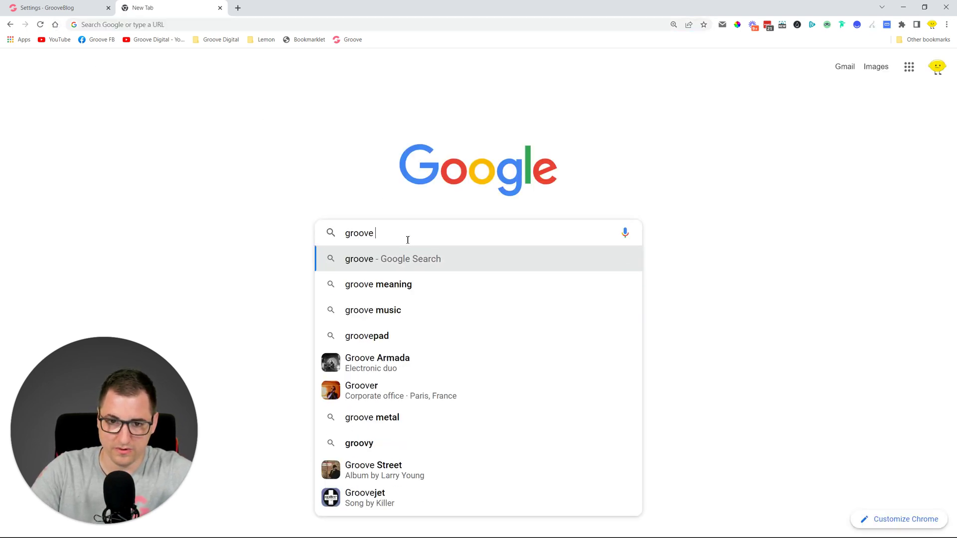
type("cm")
key("Return")
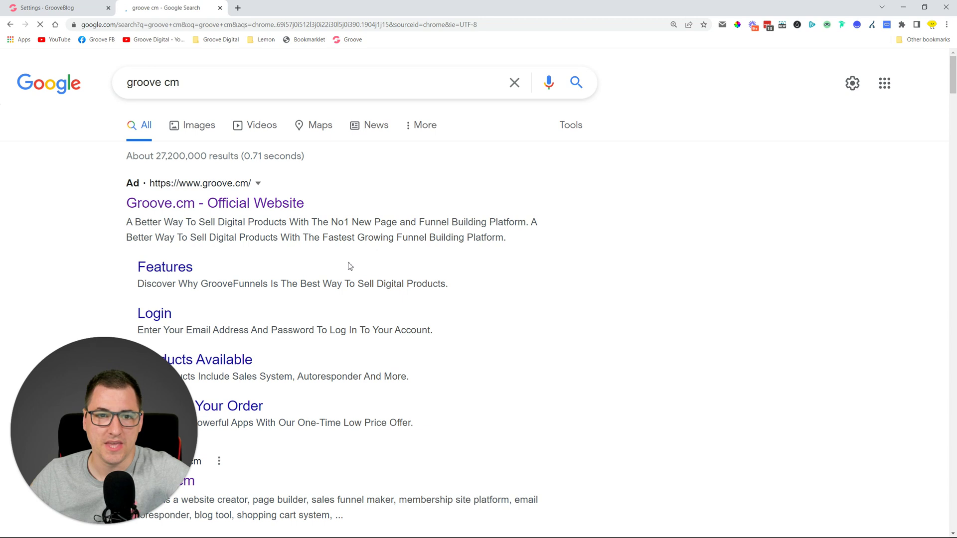
scroll(348, 267, "down", 2)
scroll(224, 188, "up", 1)
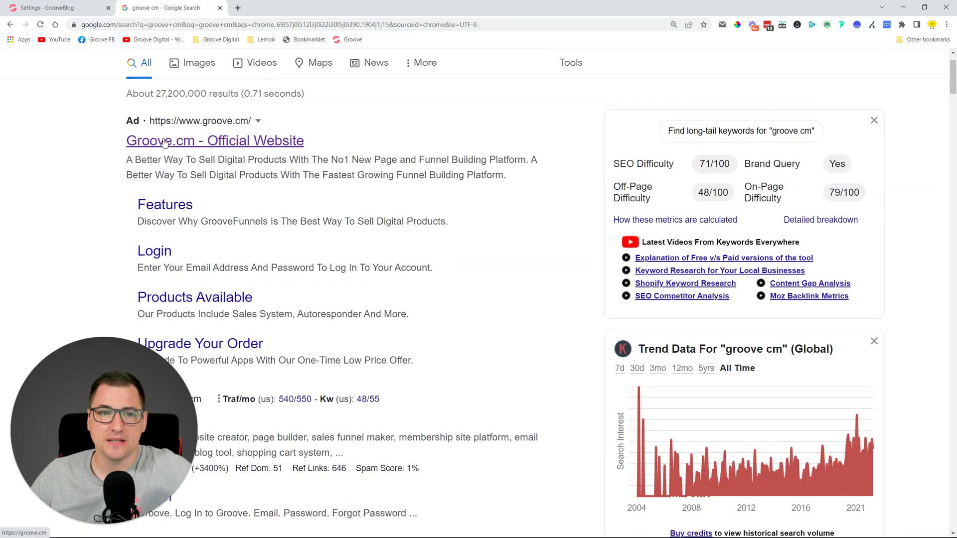
Highlight the ad's description as an example, then return to GrooveBlog Settings.
left_click_drag(108, 161, 519, 172)
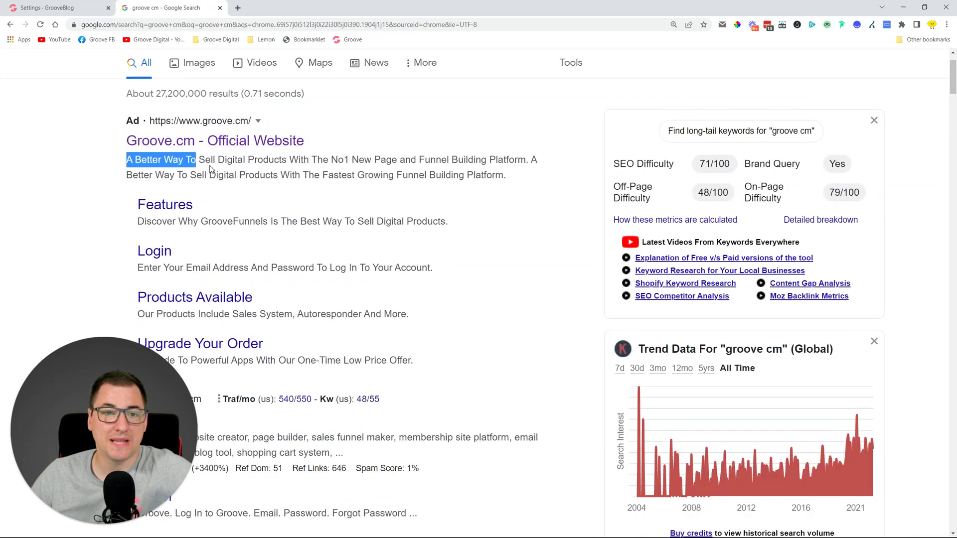
left_click(523, 178)
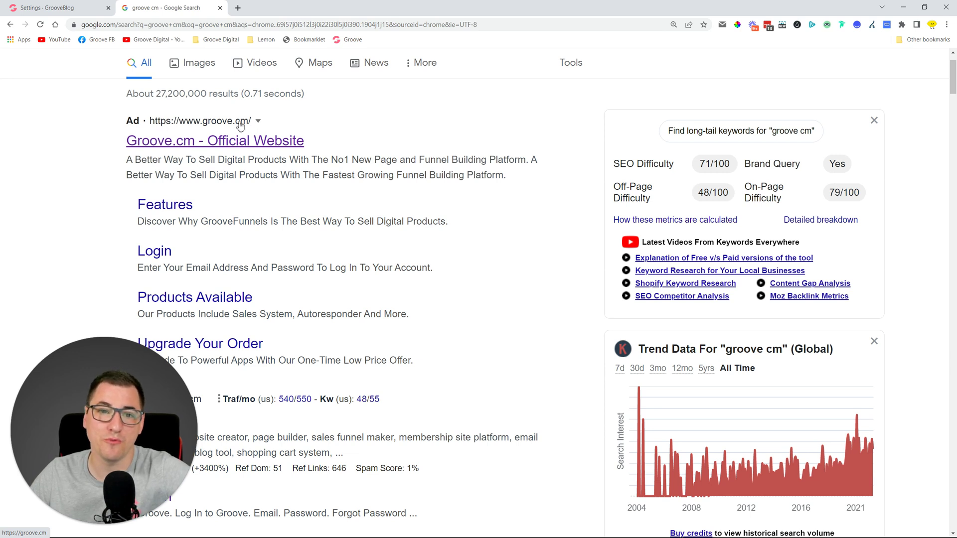
left_click(52, 7)
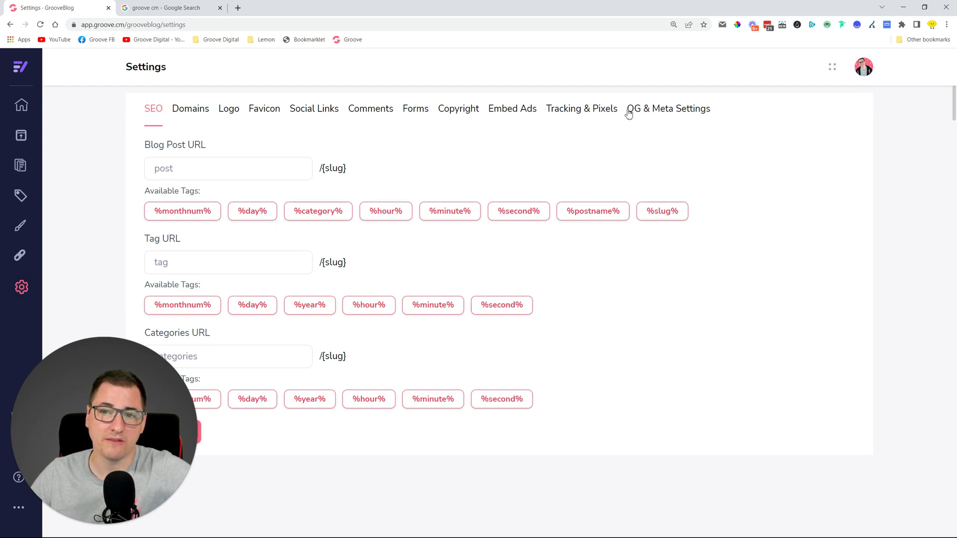
Open OG & Meta Settings, compare with the 'groove cm' results, and view the OG Type choices.
left_click(690, 113)
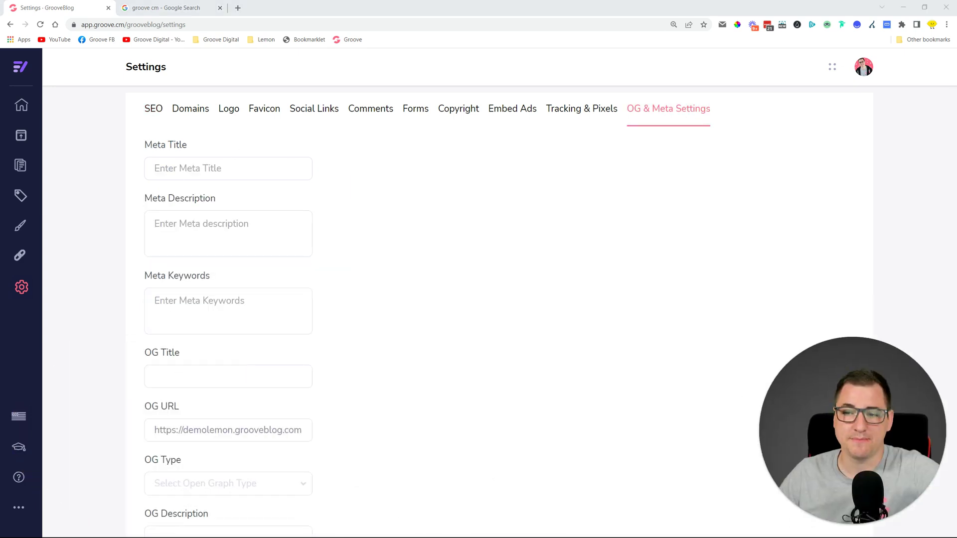
left_click(164, 8)
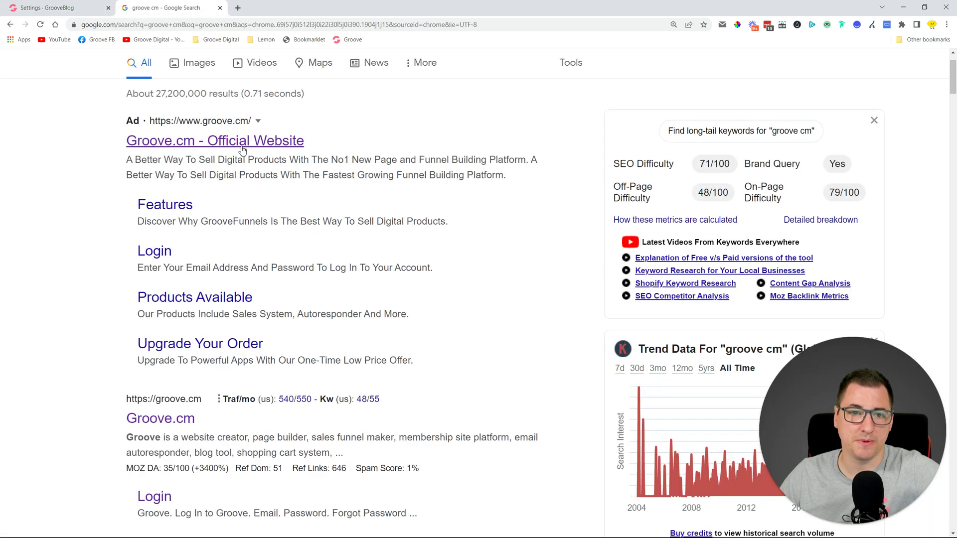
left_click(91, 7)
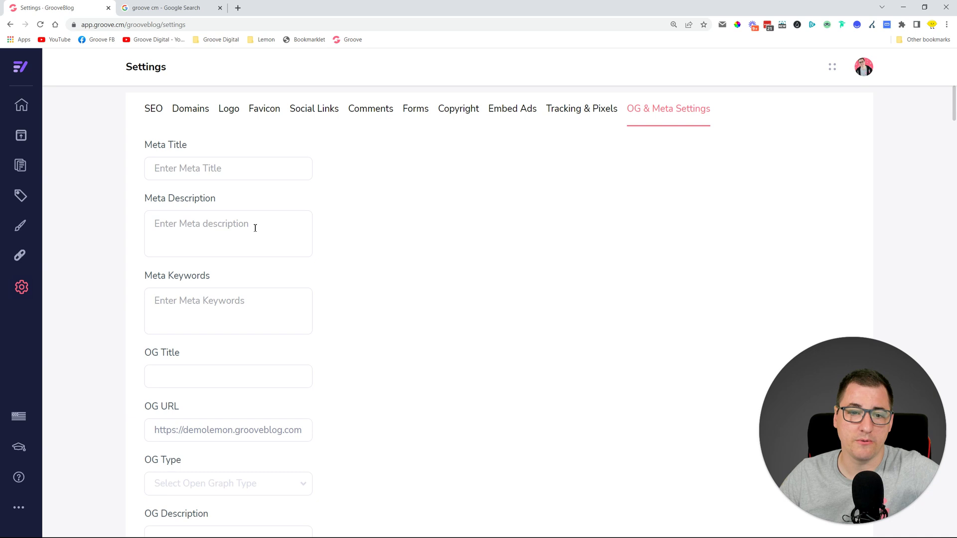
scroll(254, 226, "down", 3)
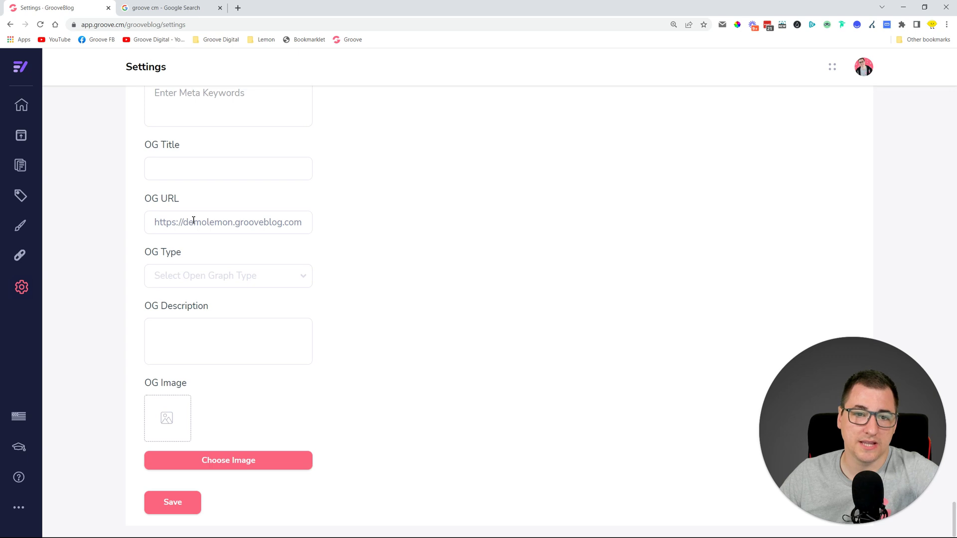
left_click(192, 280)
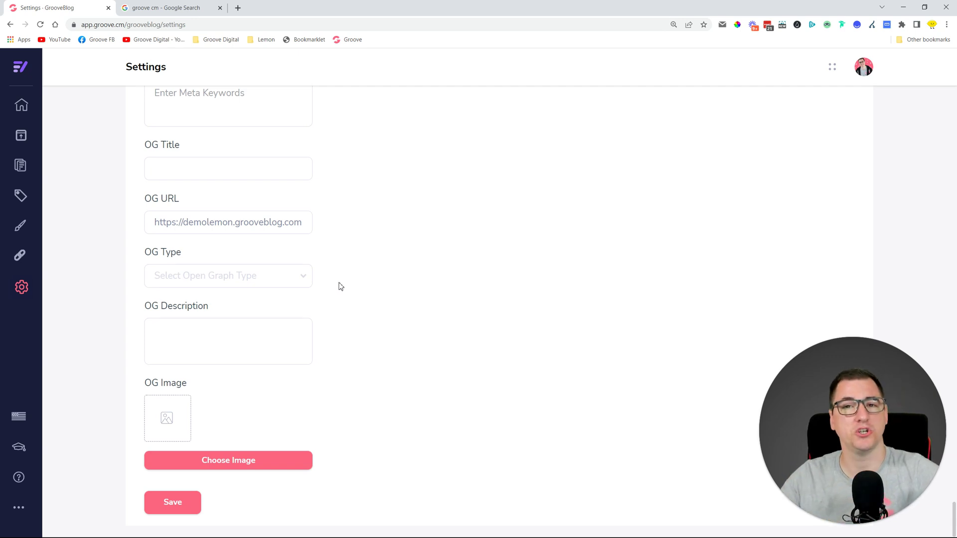
scroll(352, 262, "up", 2)
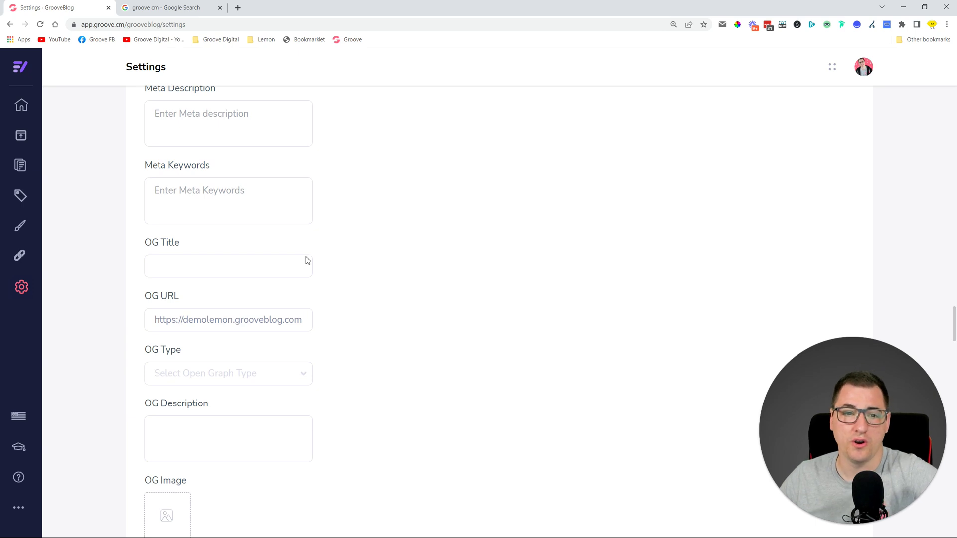
scroll(388, 259, "up", 2)
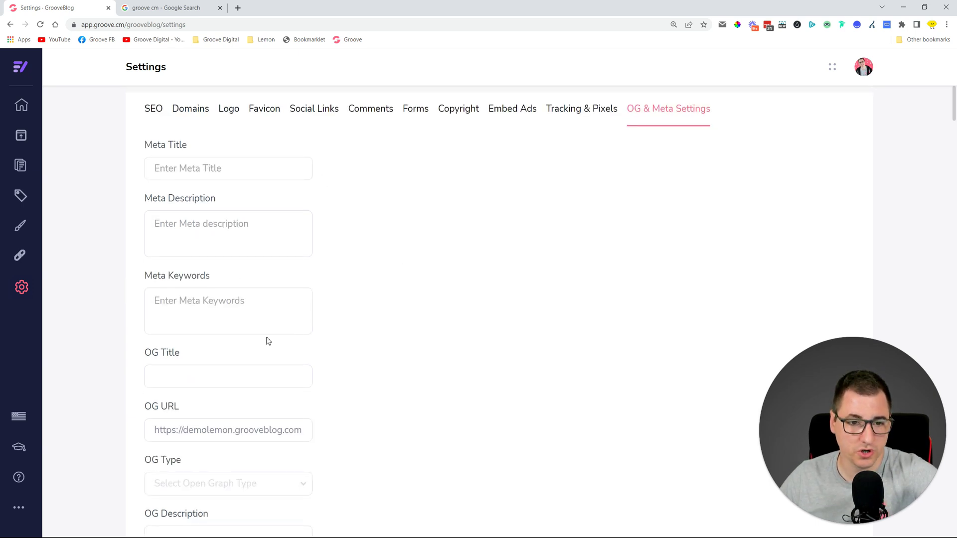
scroll(362, 281, "down", 3)
scroll(746, 237, "up", 3)
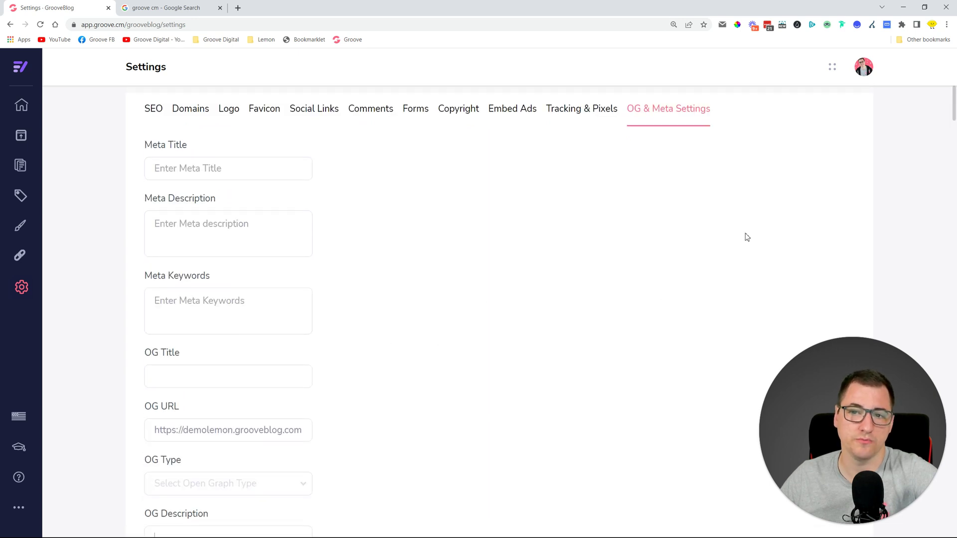